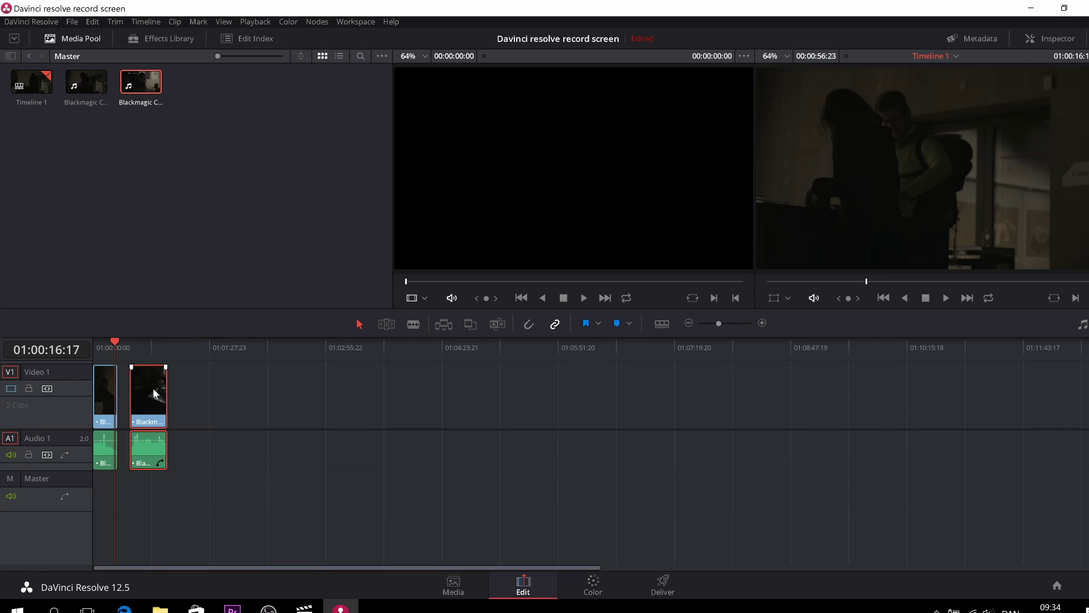
Delete the second clip and play the first from 01:00:00:00 with the Blade tool on
key(Delete)
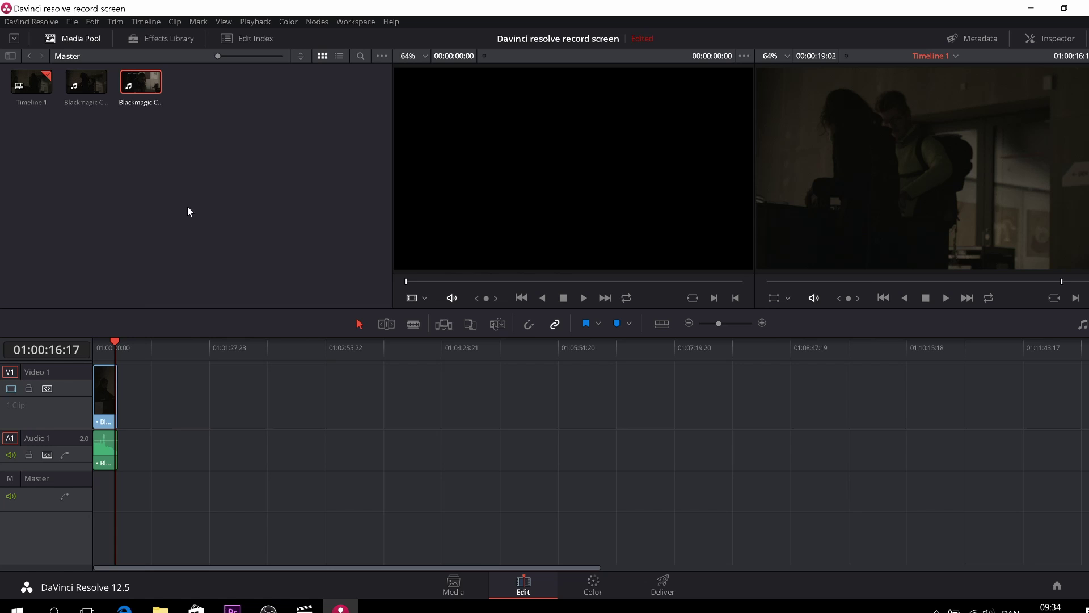
drag(113, 340, 93, 342)
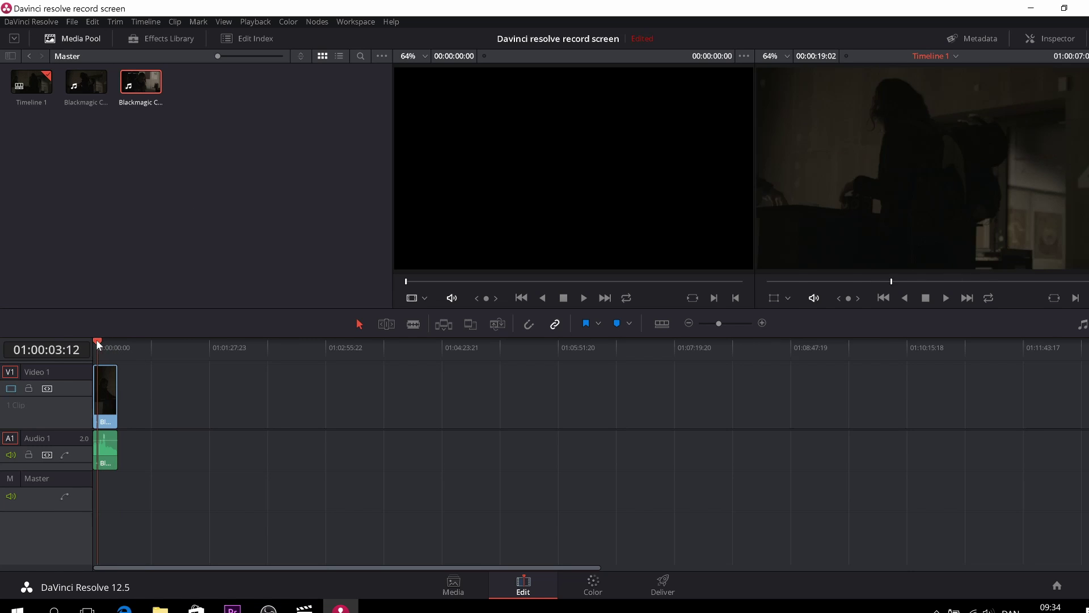
key(space)
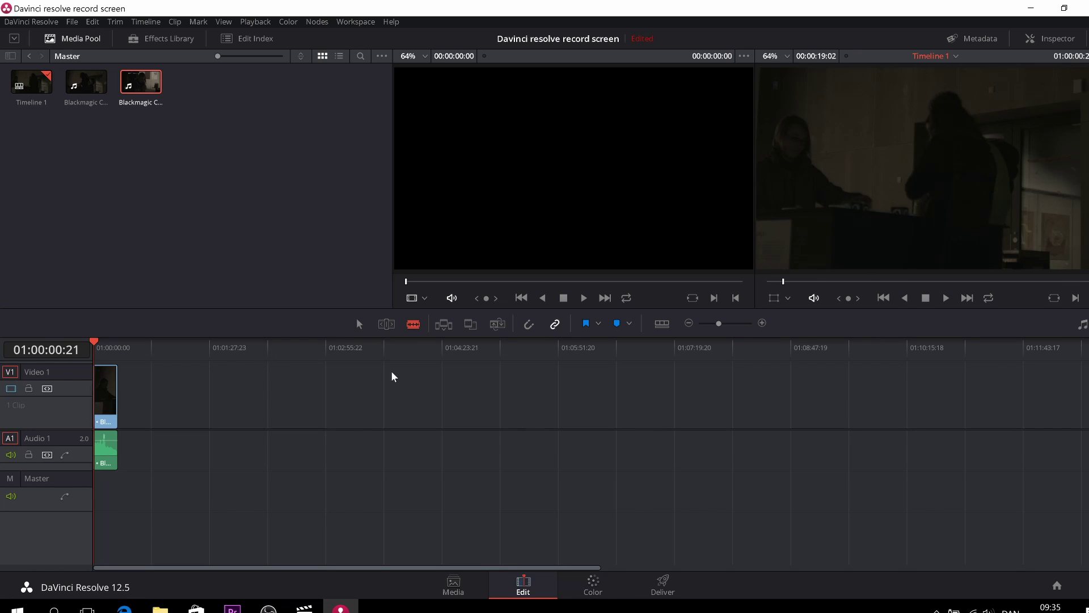
key(space)
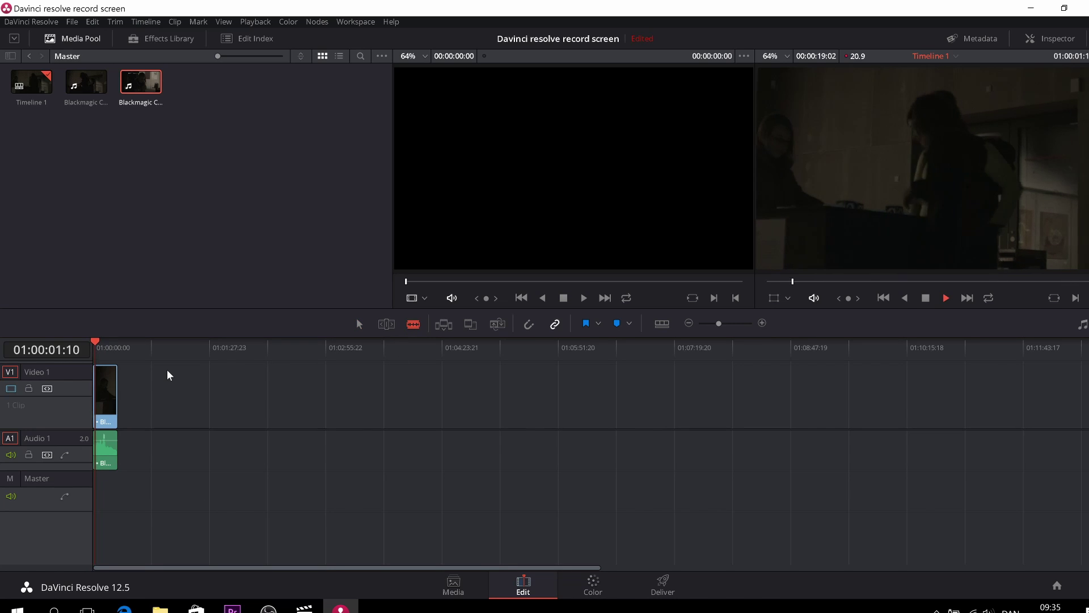
key(b)
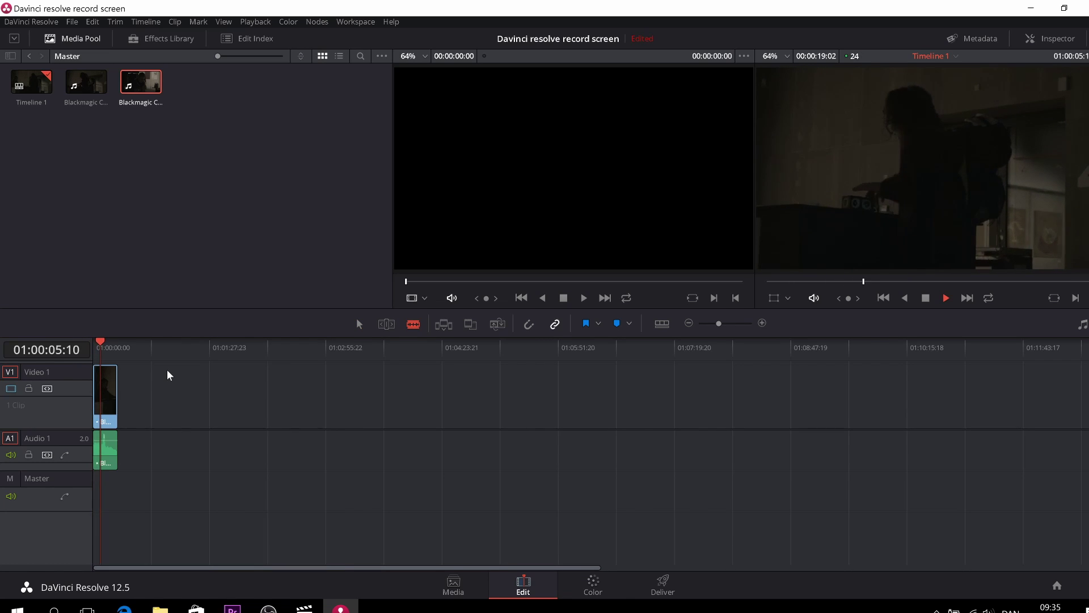
Split the clip at 01:00:08:19 and delete the piece before the cut
key(space)
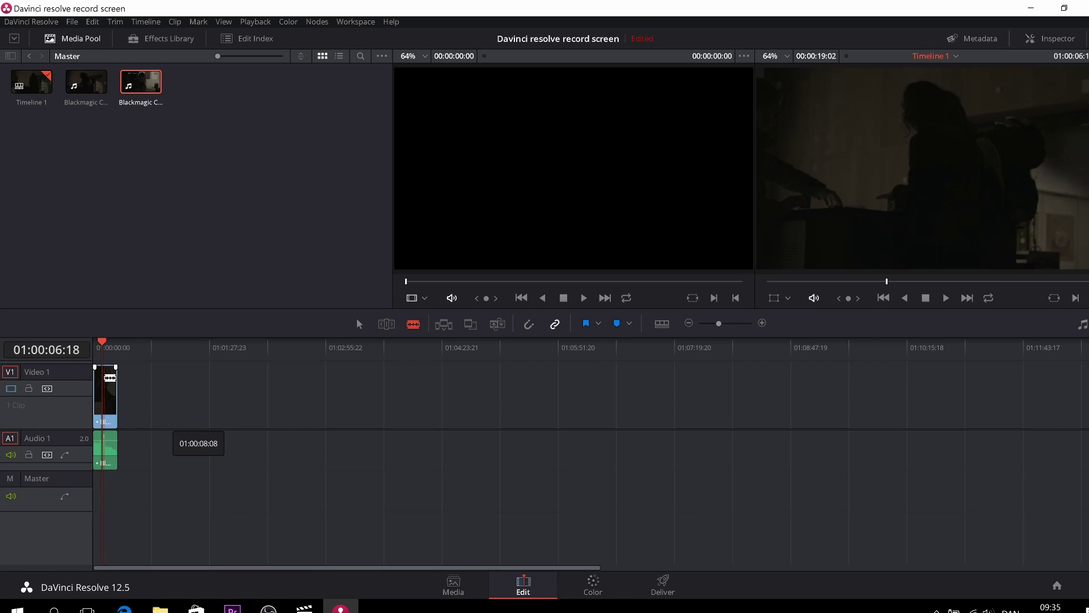
click(104, 397)
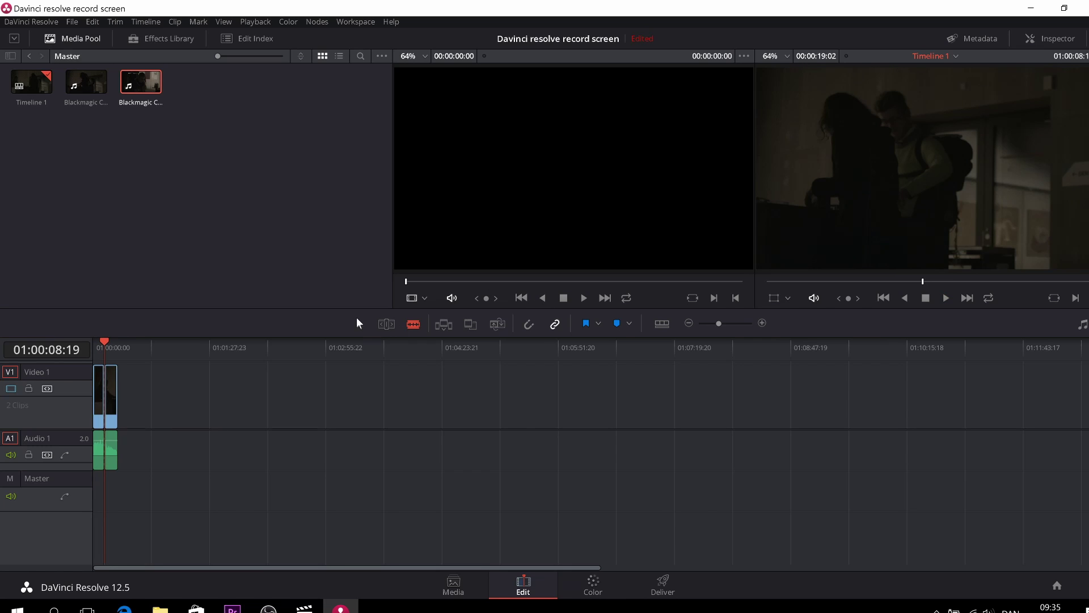
click(97, 397)
key(Delete)
key(a)
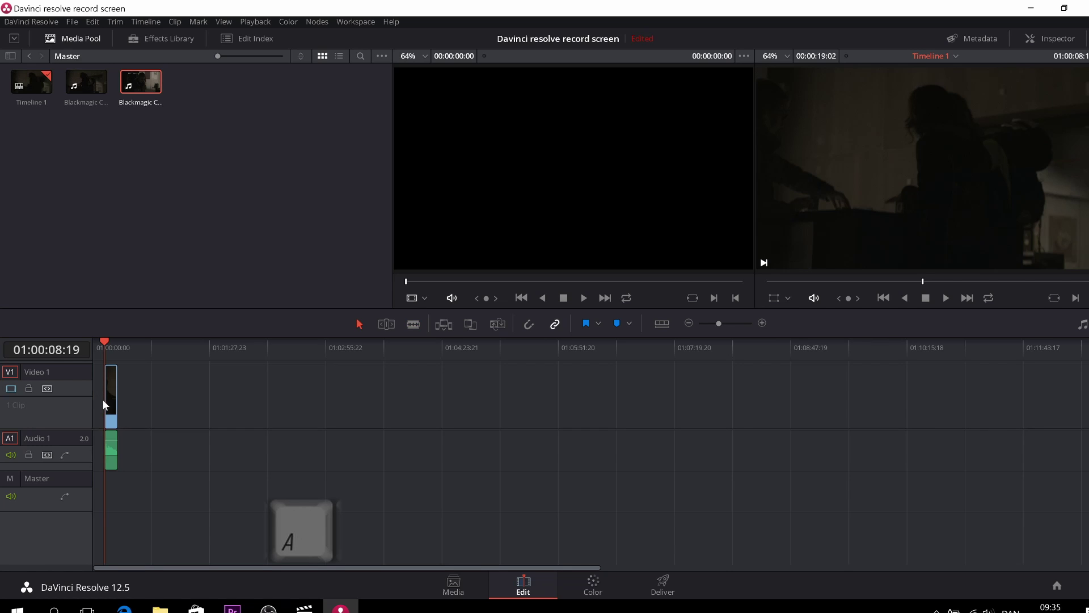
Slide the remaining clip to the timeline start and play it back
key(Home)
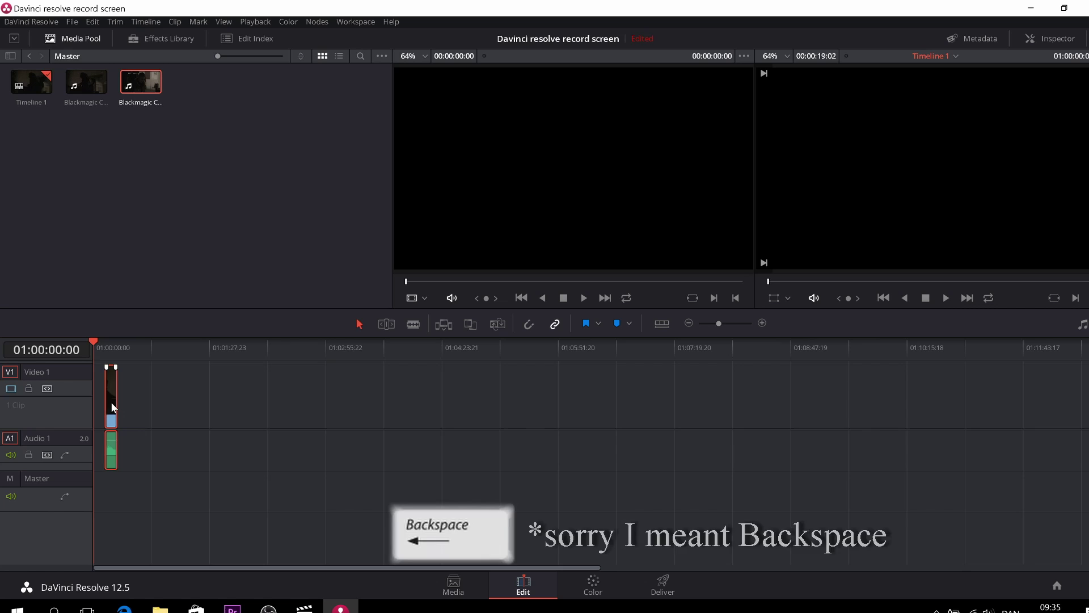
drag(109, 402, 97, 401)
key(space)
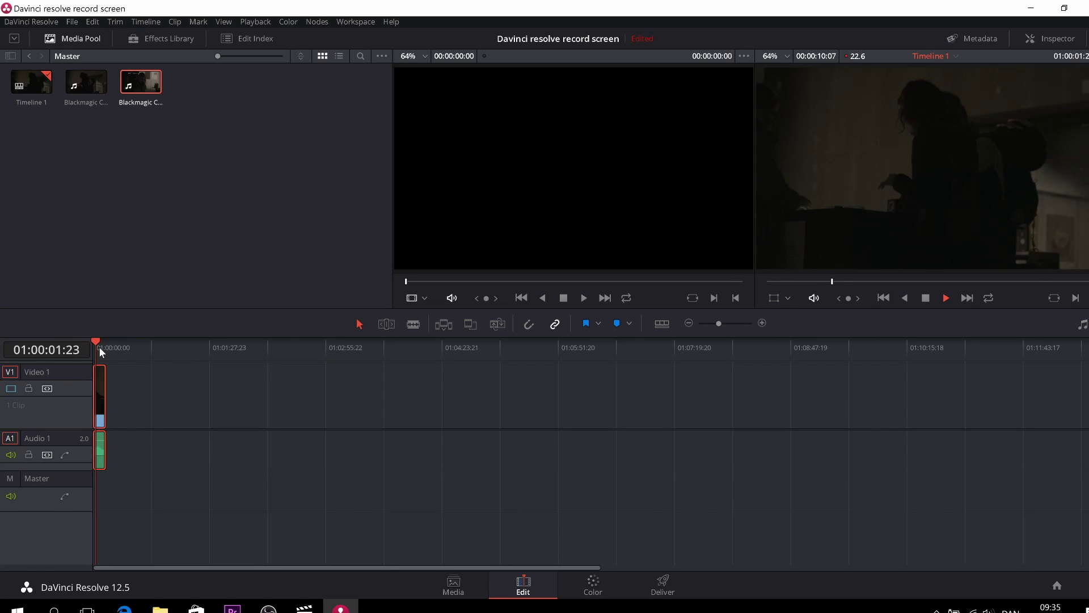
Cut the clip at 01:00:02:15 and delete the front piece
key(space)
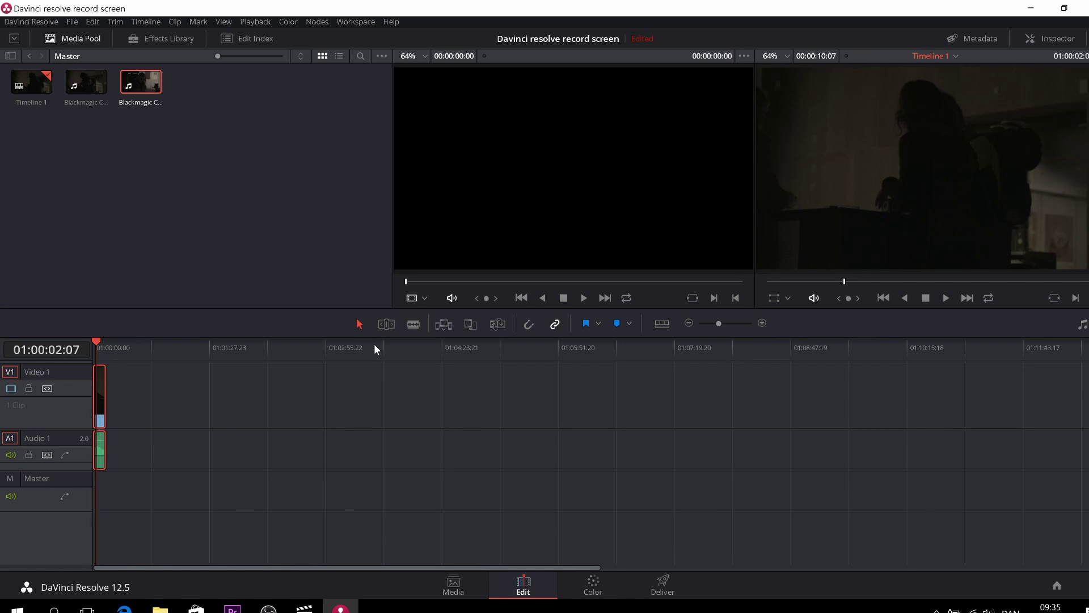
key(b)
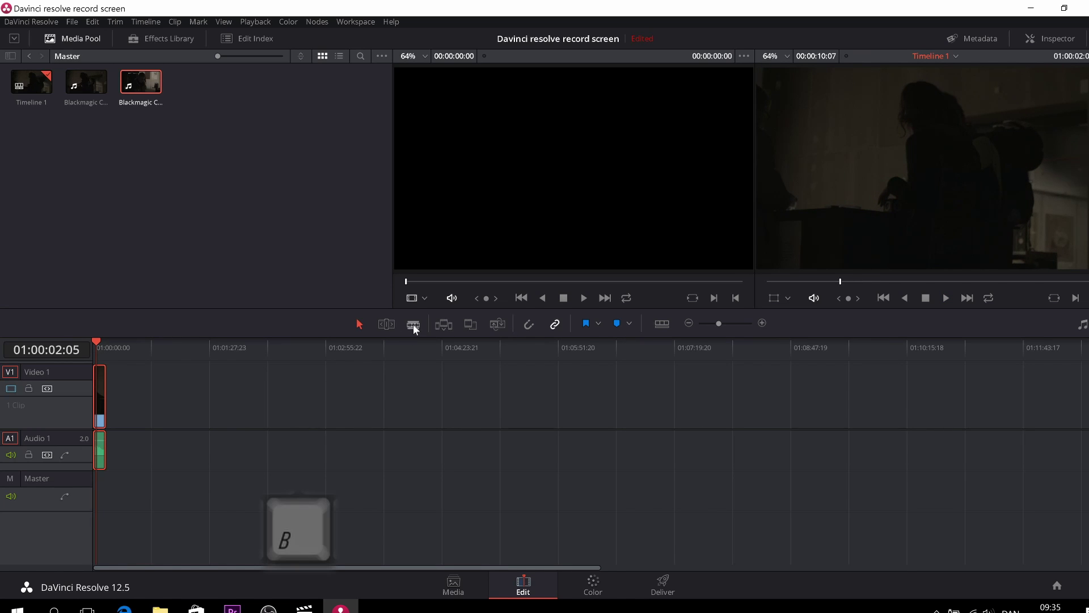
click(414, 324)
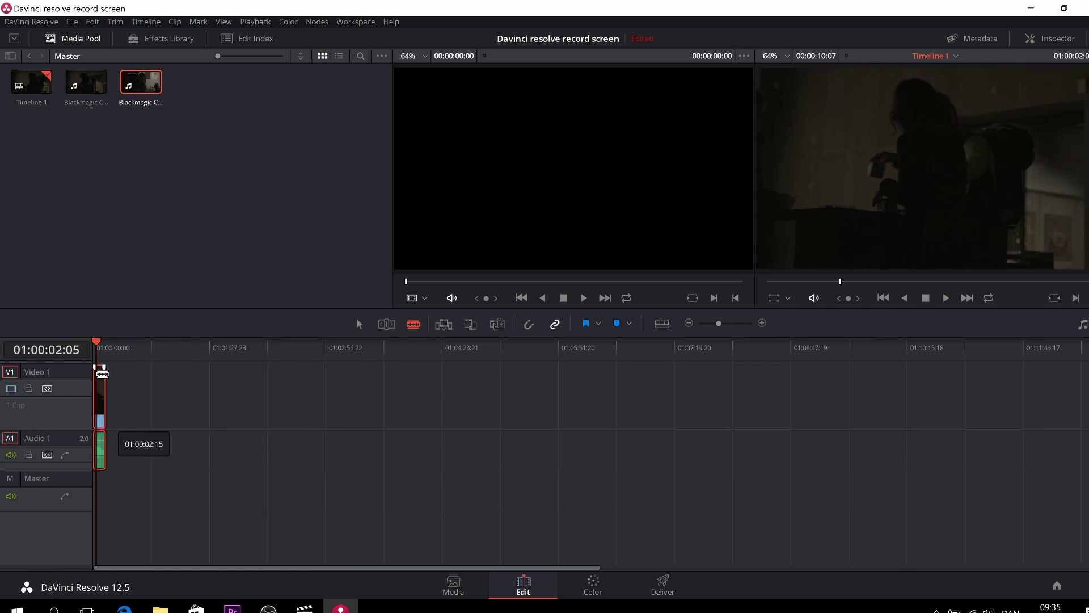
click(103, 373)
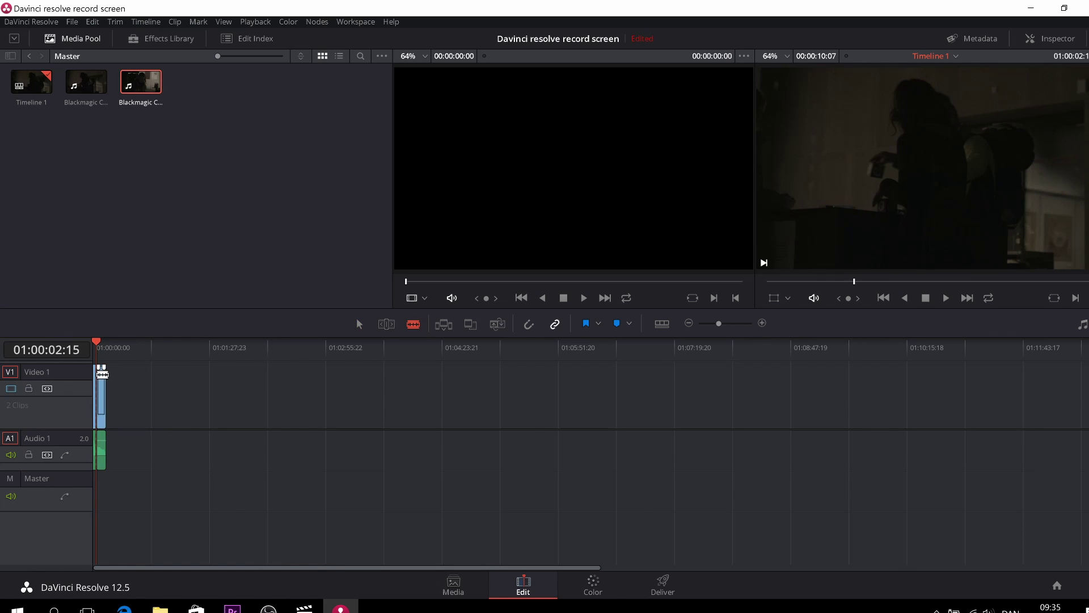
click(94, 396)
key(a)
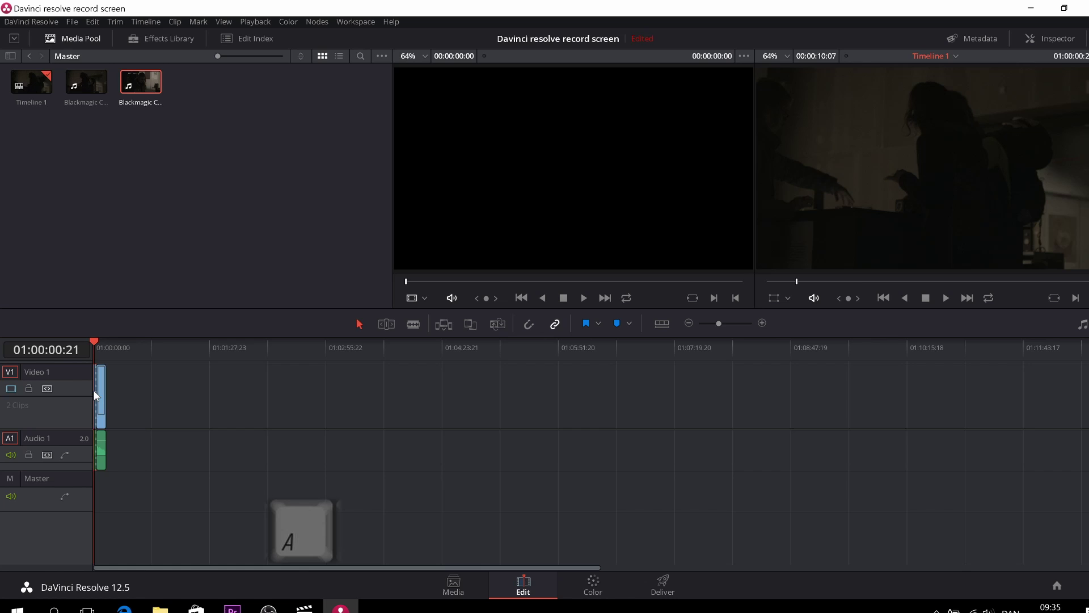
key(BackSpace)
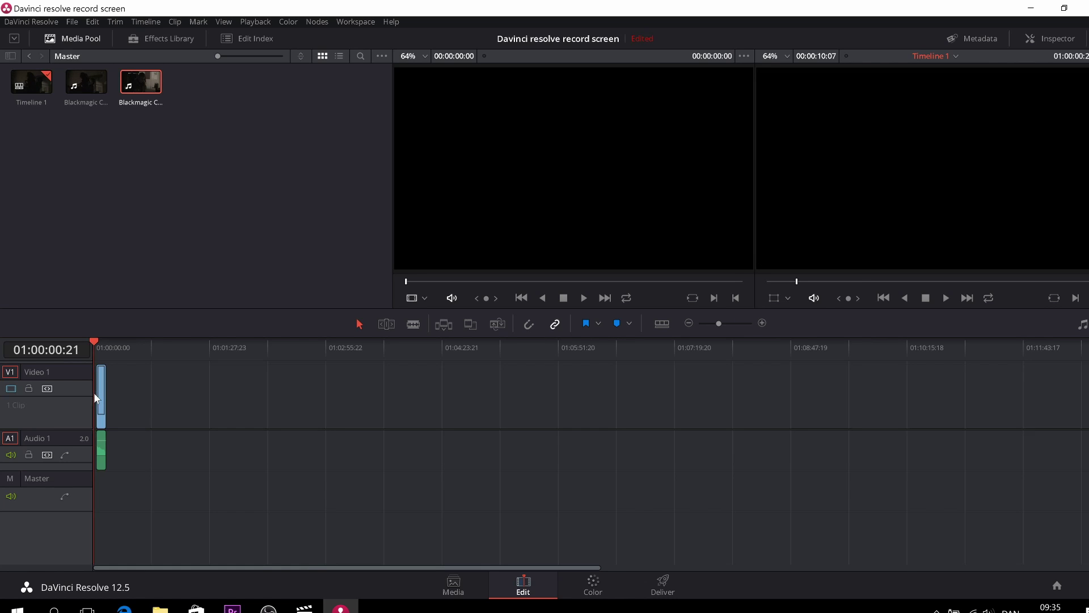
Zoom the timeline in and drag the remaining clip back to the start
right_click(94, 388)
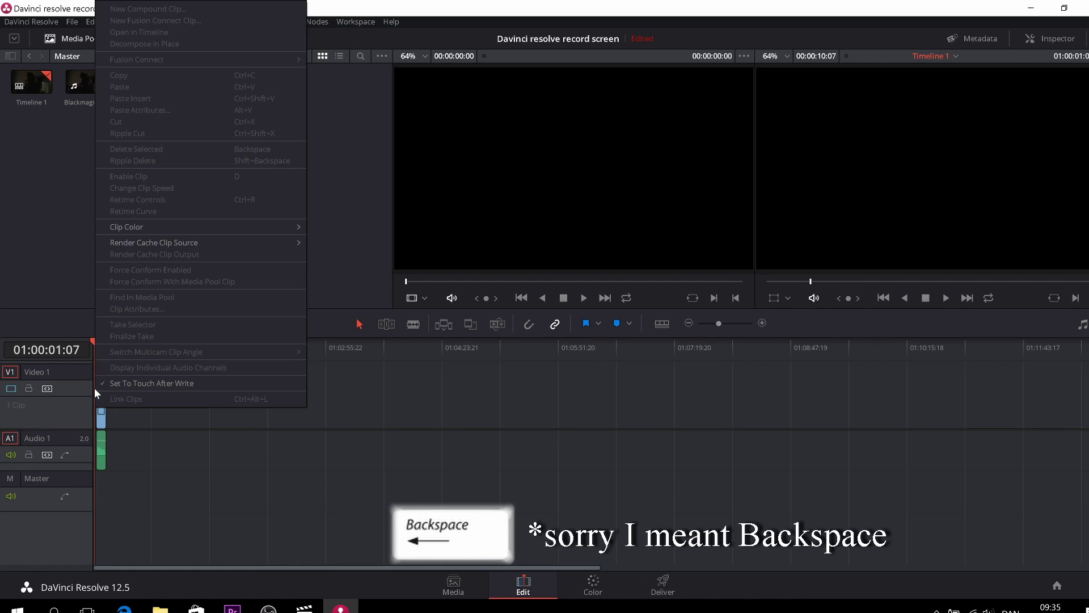
click(124, 411)
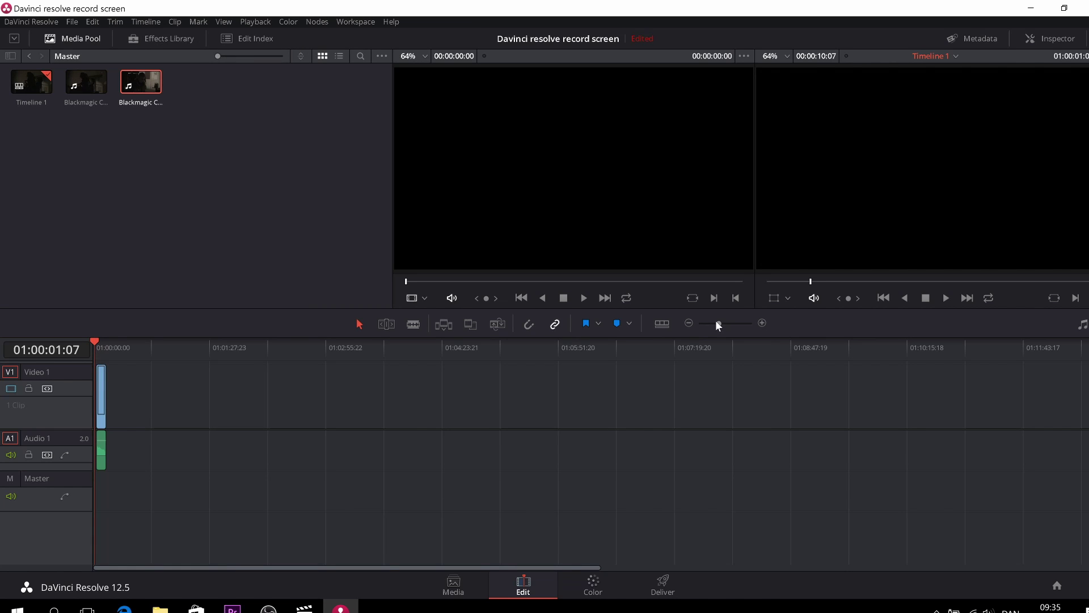
drag(718, 324, 729, 323)
drag(153, 411, 103, 403)
drag(104, 342, 87, 342)
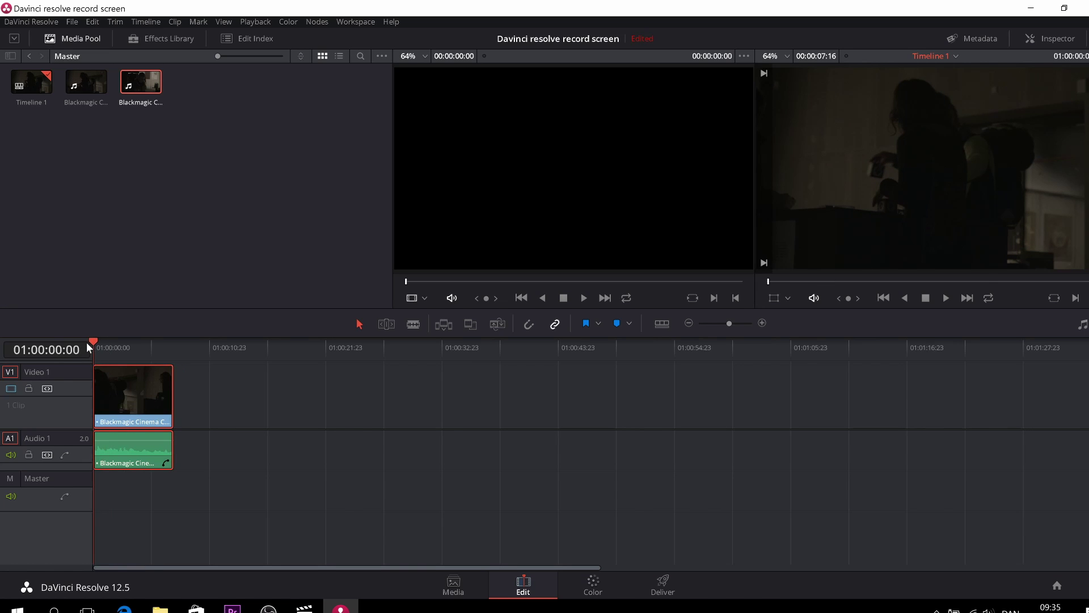
Play the shortened clip and its audio through from the beginning
key(space)
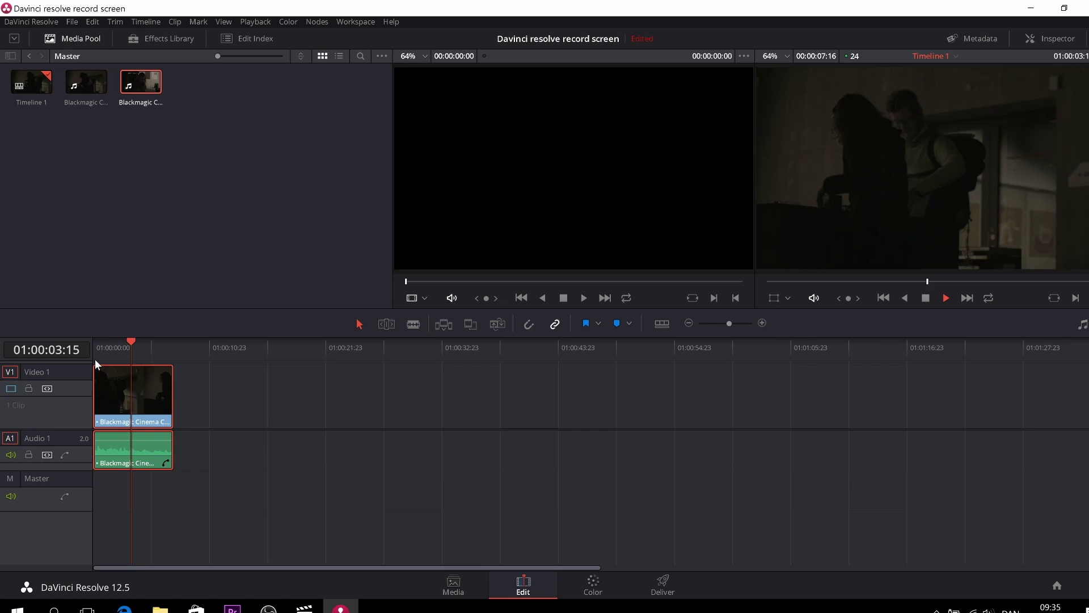
key(space)
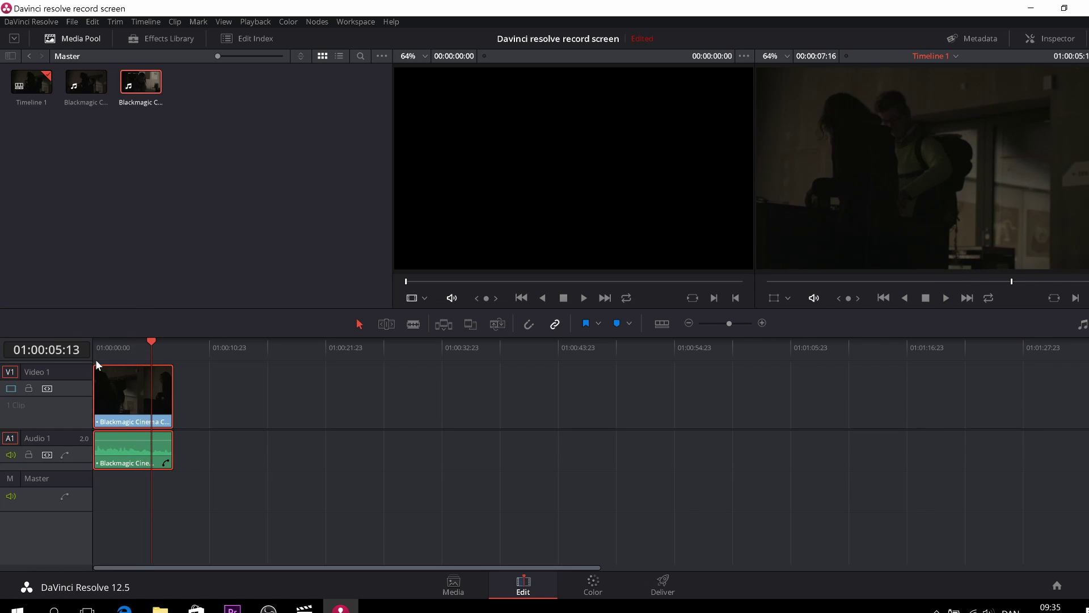
key(space)
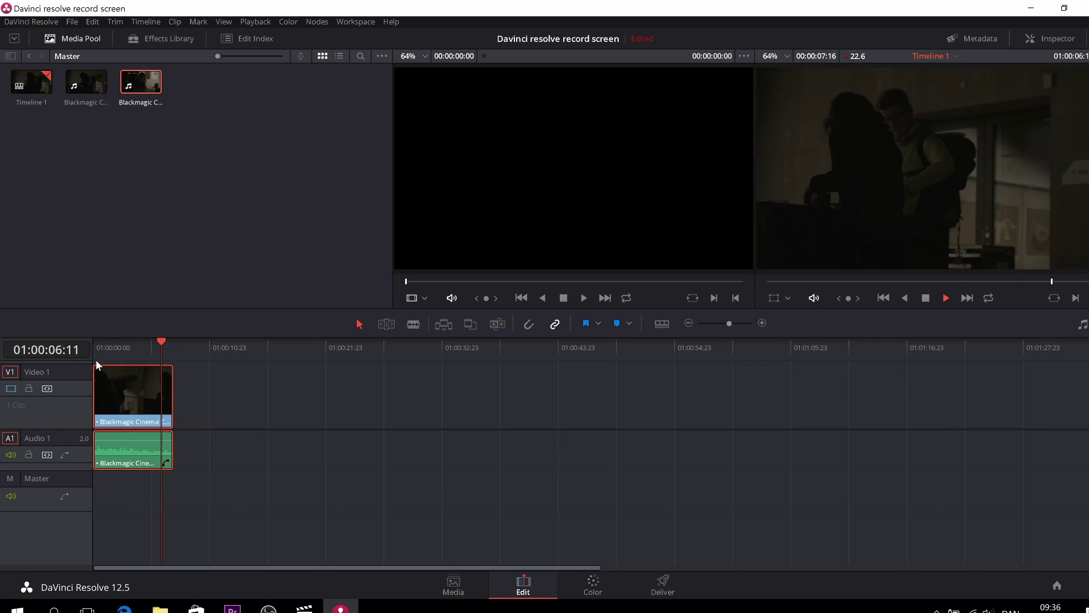
key(space)
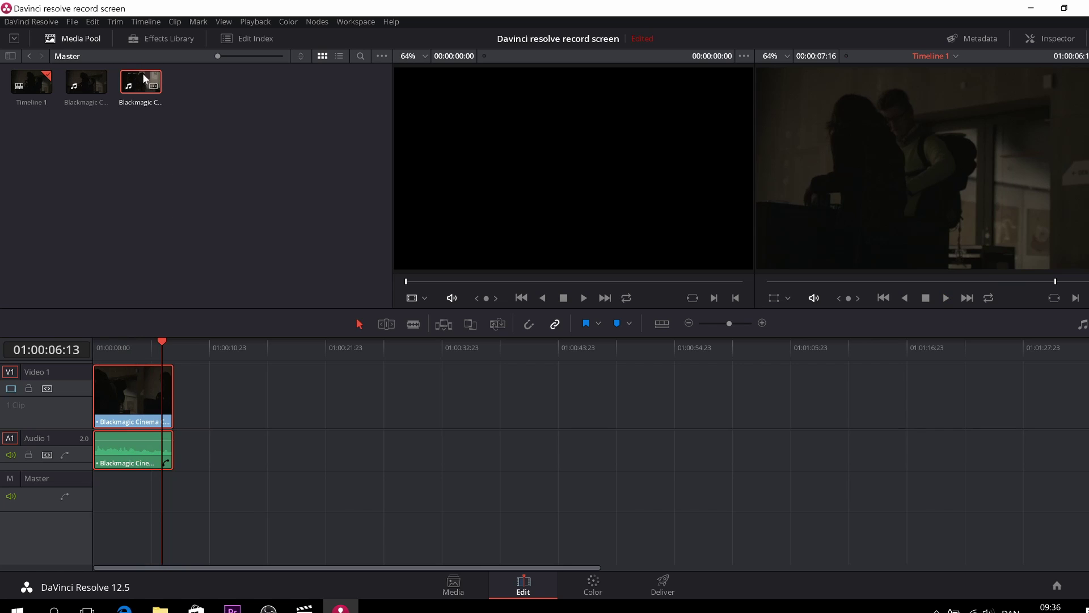
Load the second Media Pool clip into the source viewer, preview it, and park the timeline at the first clip's end
double_click(143, 78)
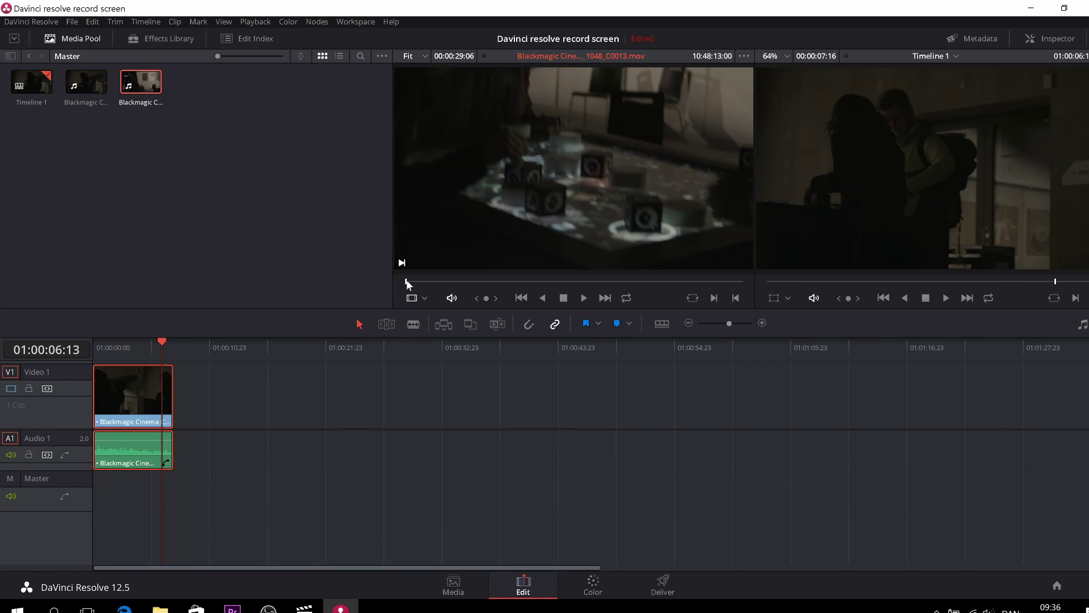
drag(408, 282, 423, 281)
click(582, 295)
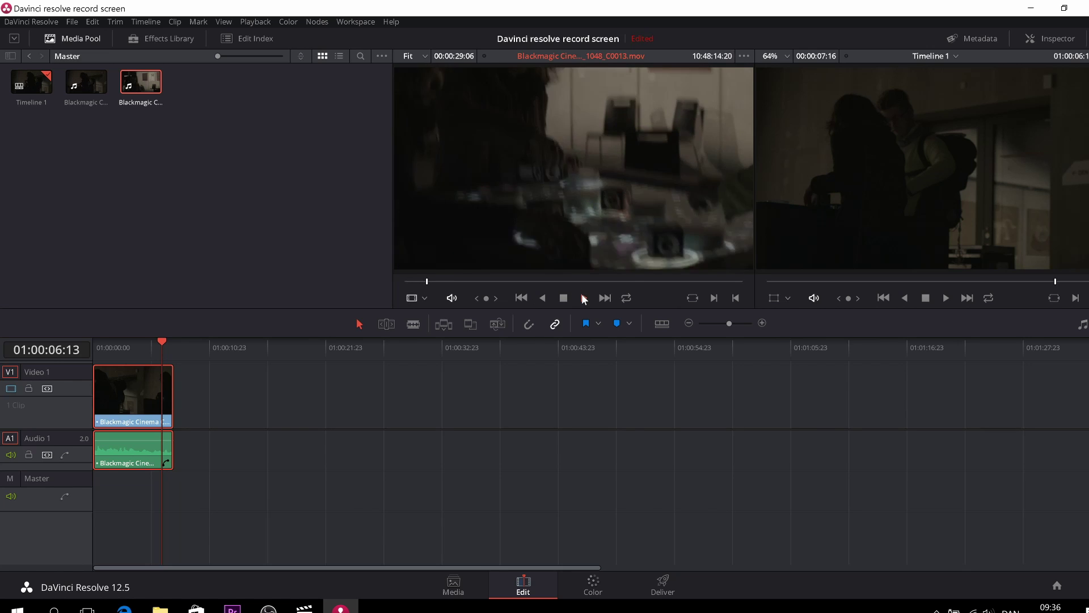
click(583, 296)
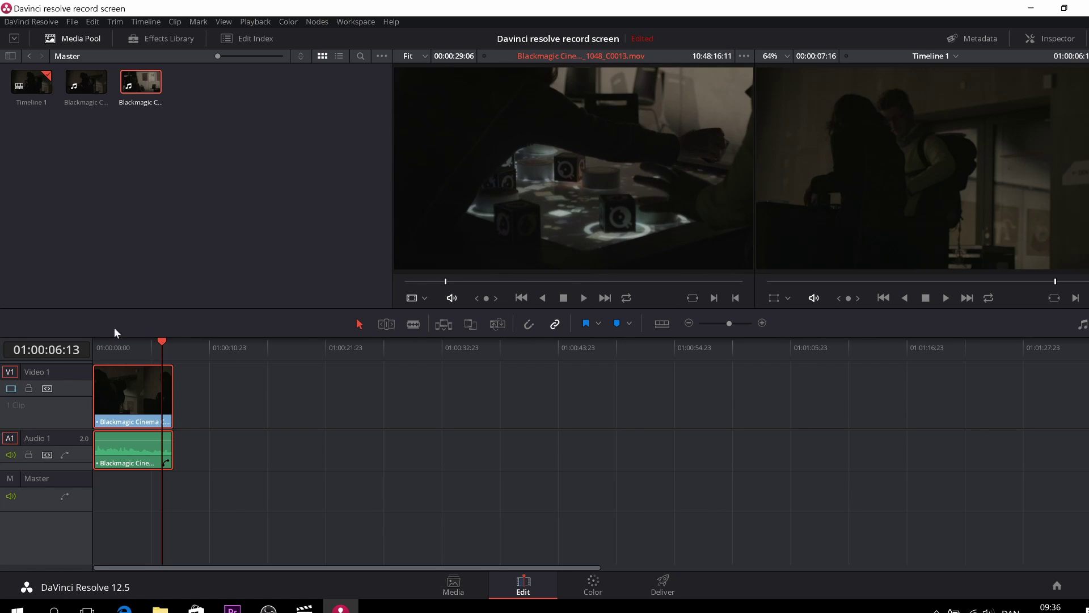
mouse_move(159, 338)
mouse_down()
mouse_move(172, 342)
mouse_move(145, 339)
mouse_move(172, 349)
mouse_up()
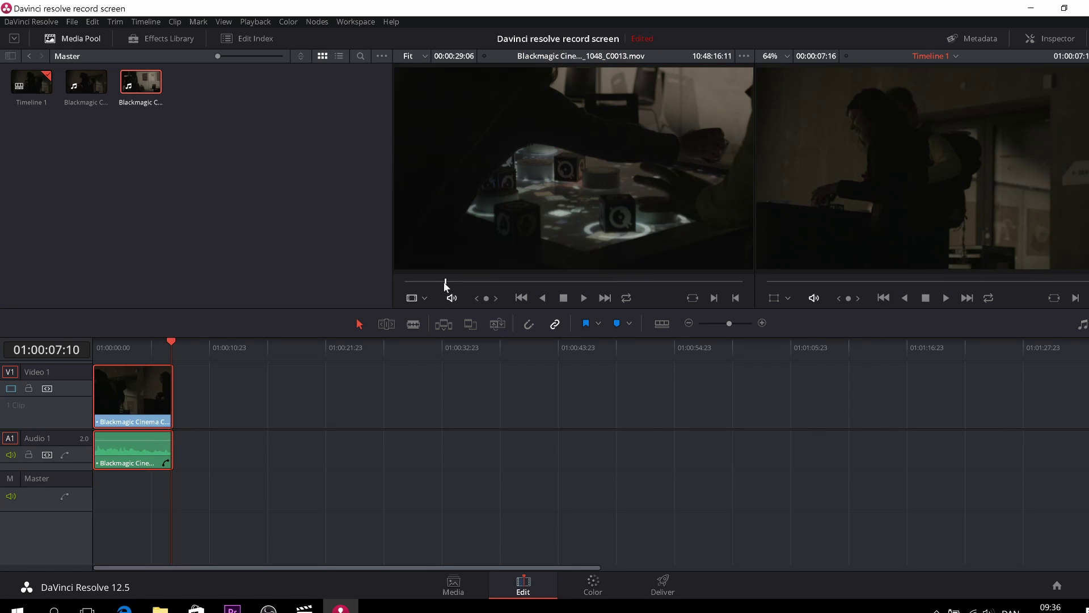
drag(445, 282, 429, 287)
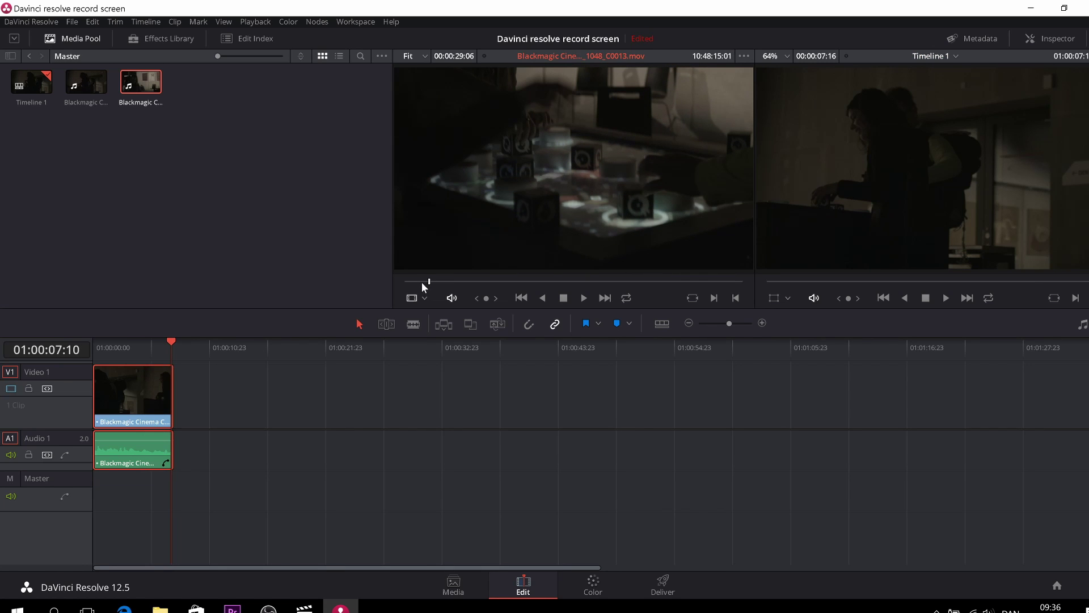
key(slash)
Mark an In point and an Out point about five seconds later on the source clip
key(i)
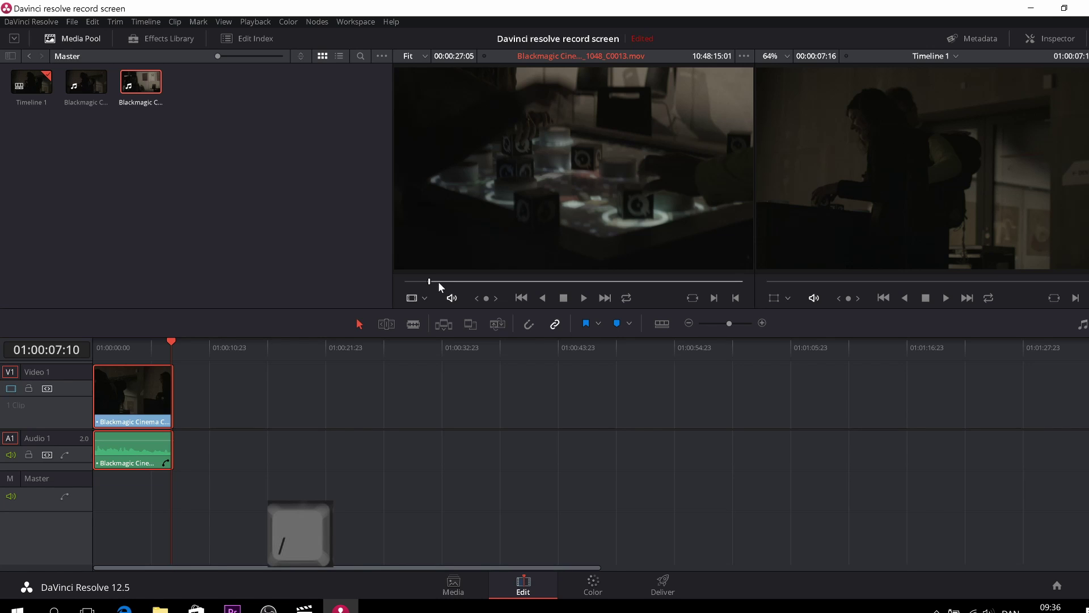
key(space)
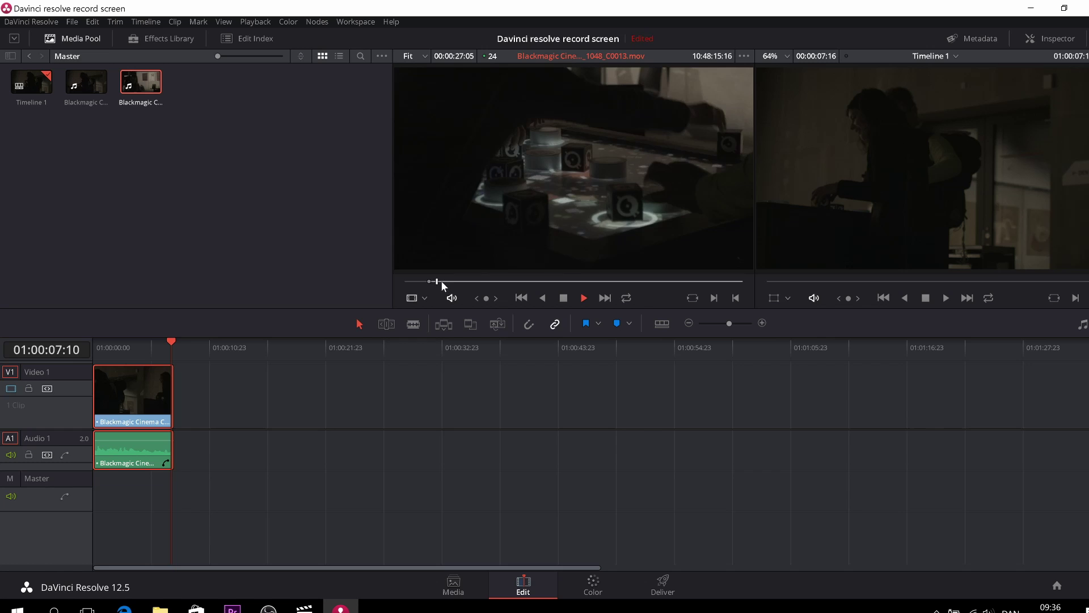
key(o)
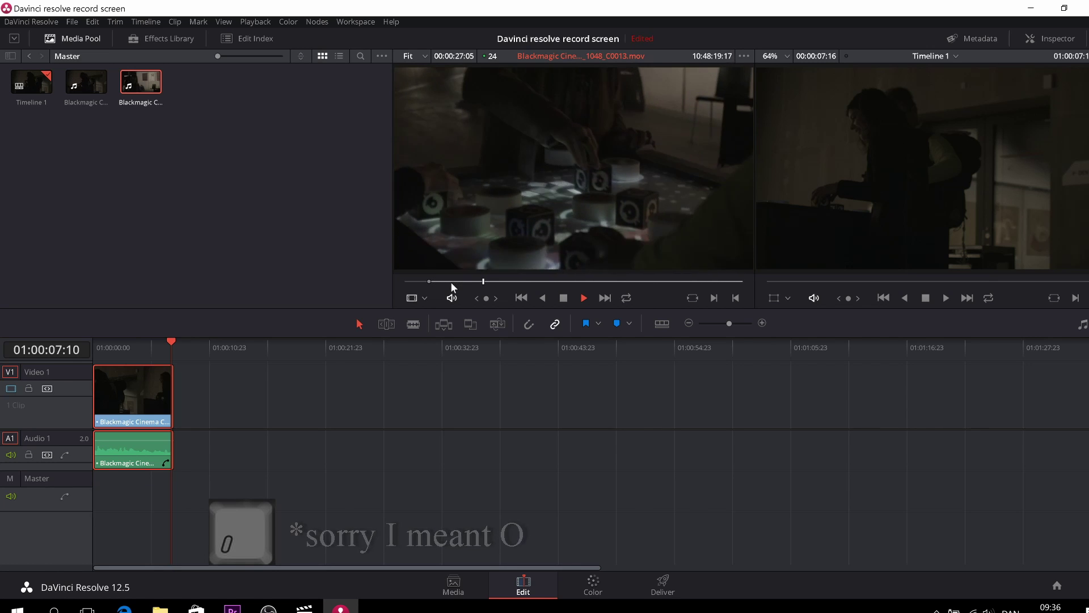
key(o)
key(space)
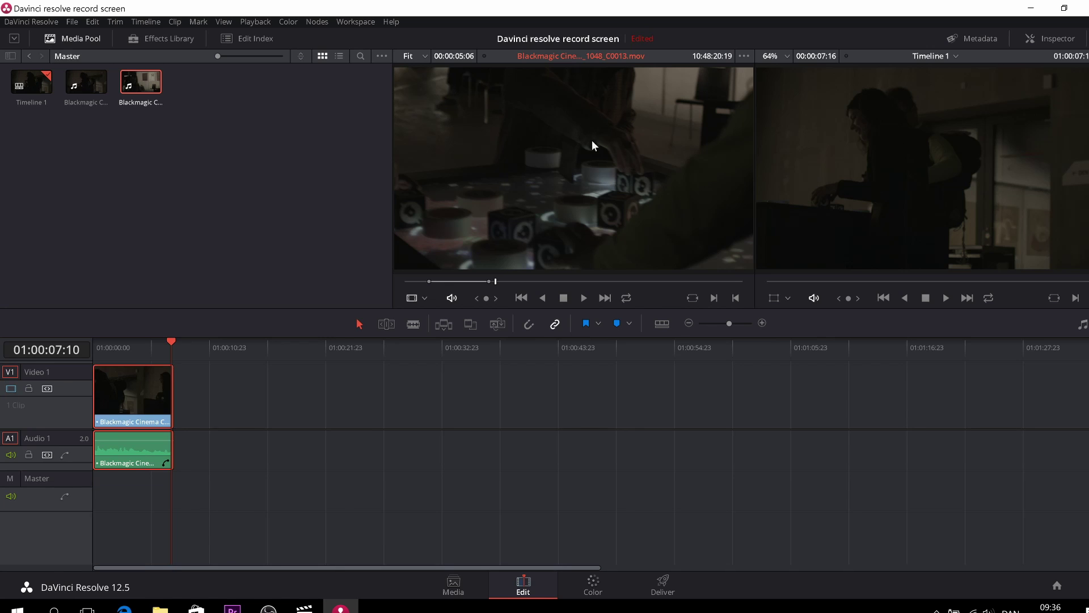
Place the marked range on top, as new Video 2 and Audio 2 tracks after the first clip
mouse_move(586, 153)
mouse_down()
mouse_move(546, 176)
mouse_move(1056, 193)
mouse_move(1083, 132)
mouse_move(1087, 191)
mouse_up()
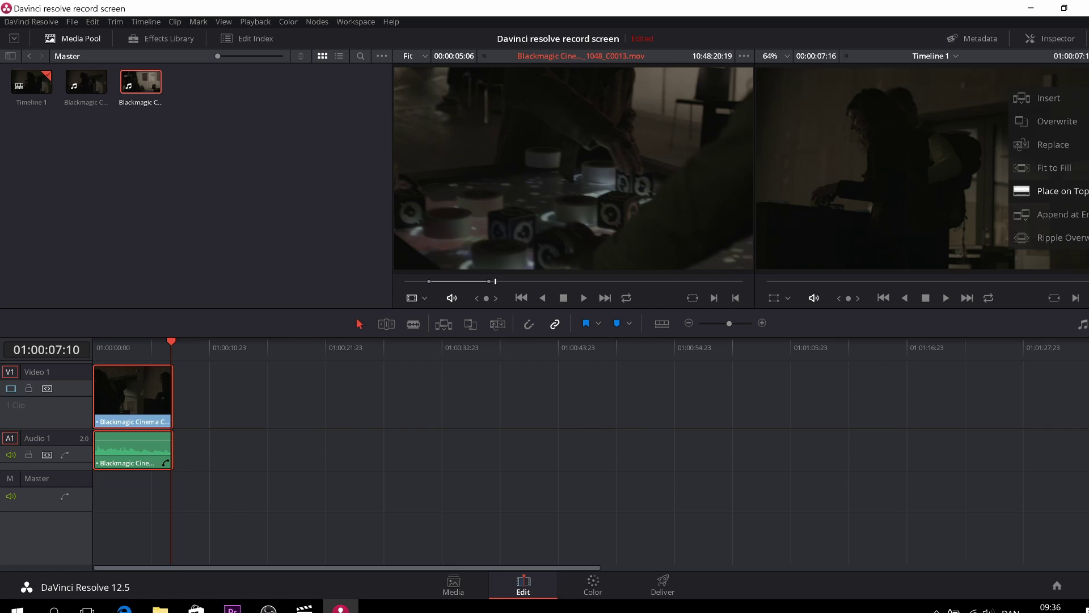
drag(1087, 191, 1062, 191)
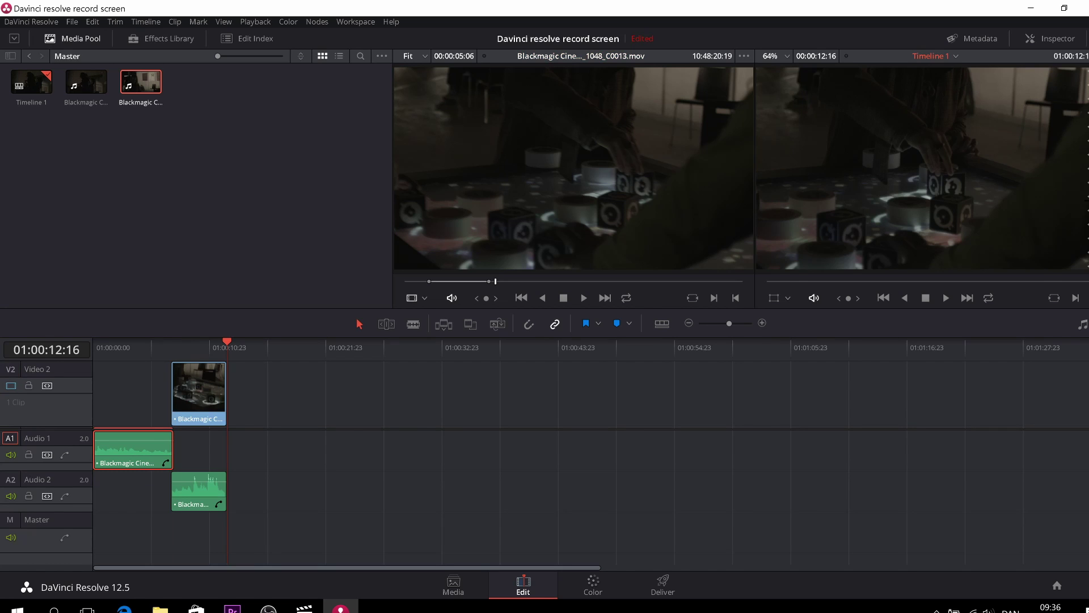
drag(227, 337, 166, 348)
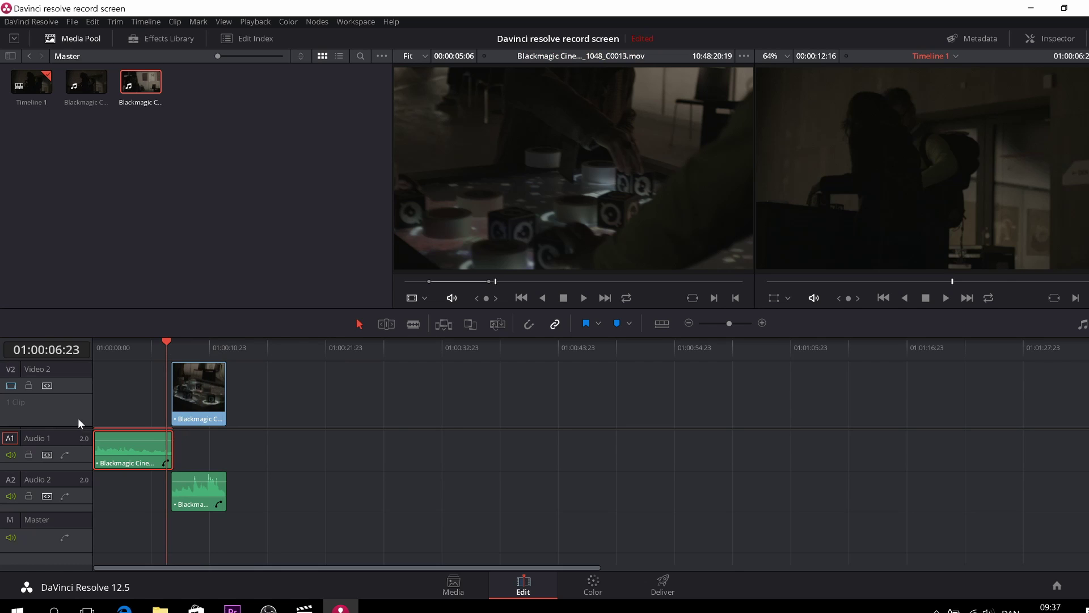
scroll(159, 394, down, 3)
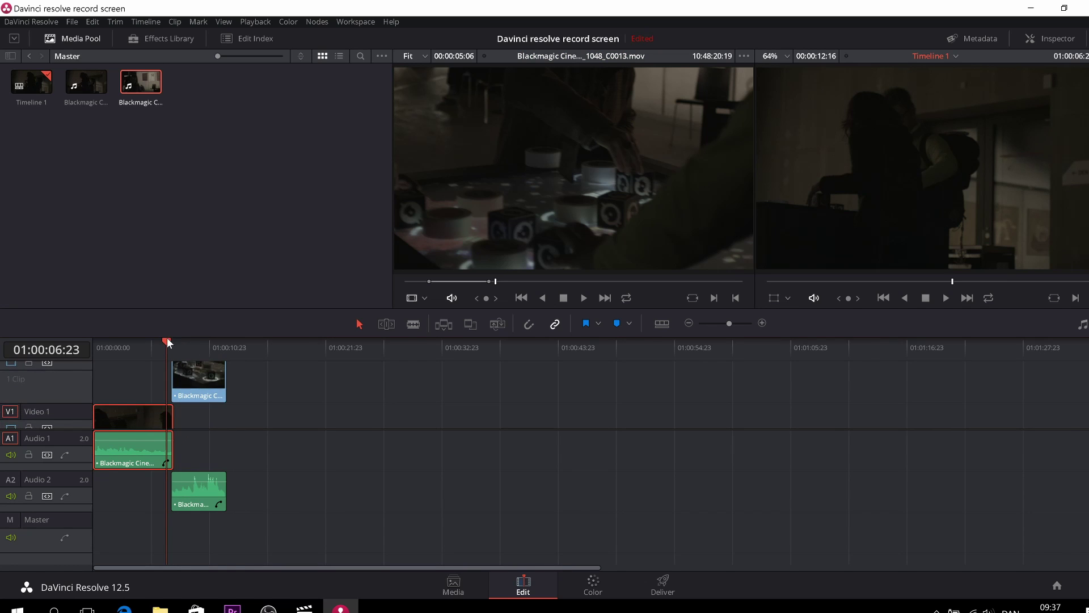
Review the timeline, then drop the second clip onto V1/A1 directly after the first clip
drag(167, 342, 80, 346)
key(space)
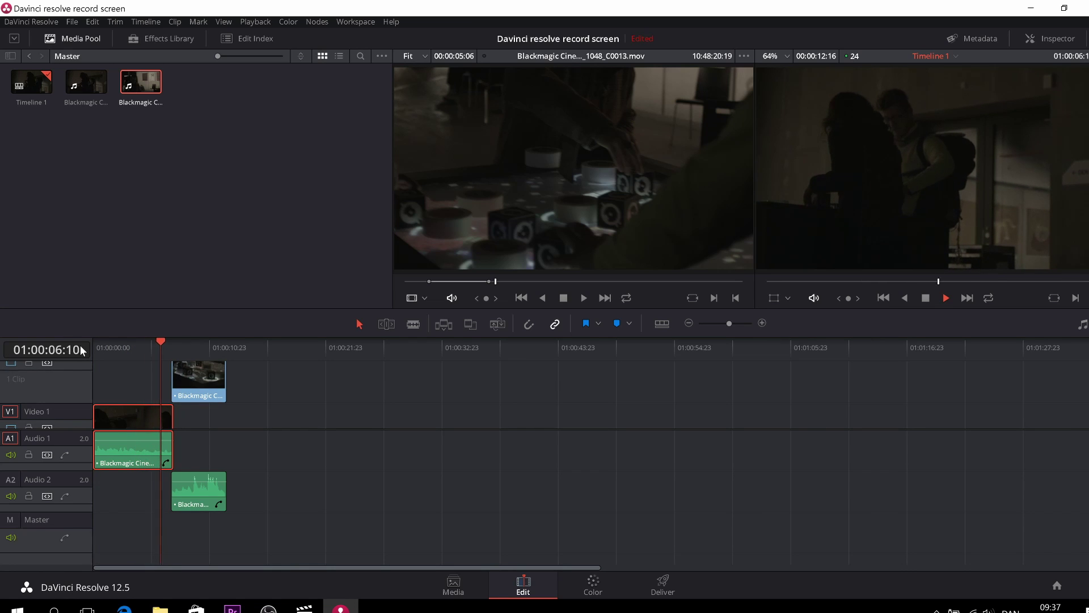
key(space)
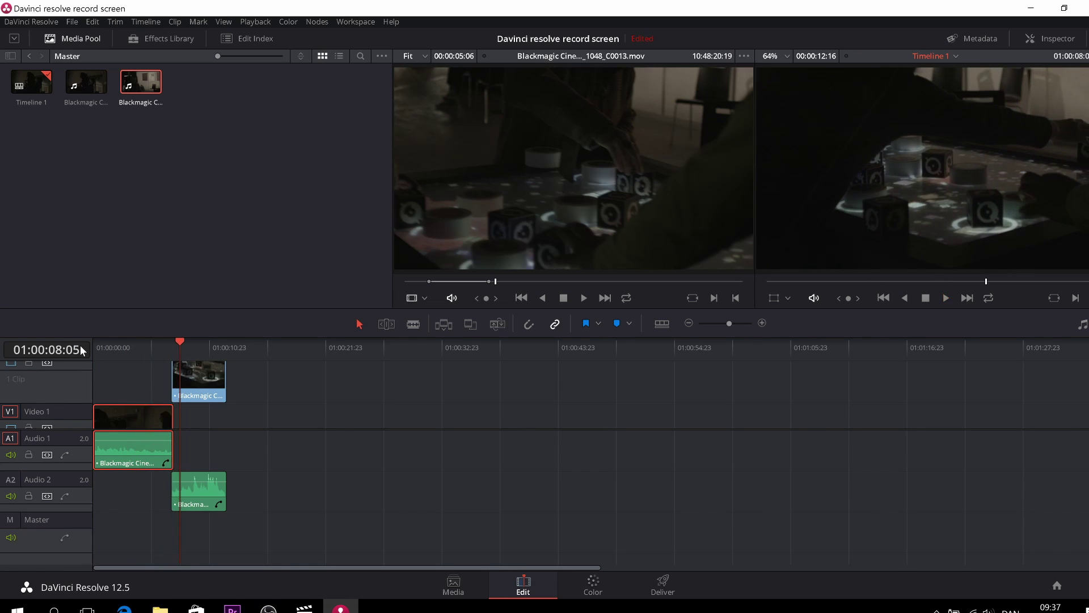
mouse_move(211, 388)
mouse_down()
mouse_move(242, 430)
mouse_move(210, 425)
mouse_up()
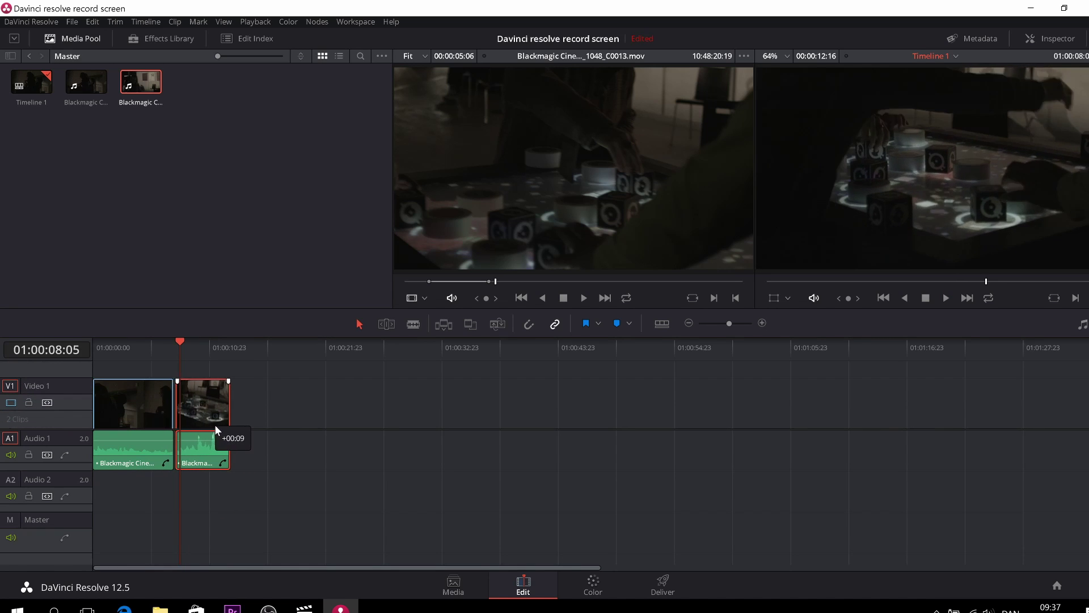
mouse_move(210, 424)
mouse_down()
mouse_move(199, 421)
mouse_move(225, 421)
mouse_up()
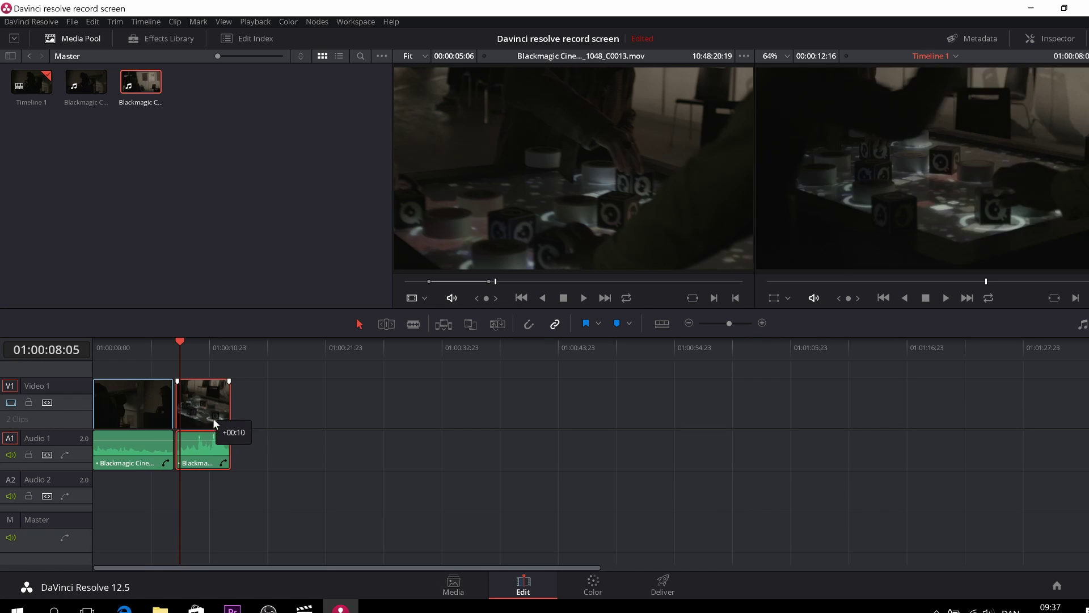
drag(224, 421, 210, 417)
Play across the join between the two clips twice to check the cut
click(176, 339)
drag(176, 339, 163, 341)
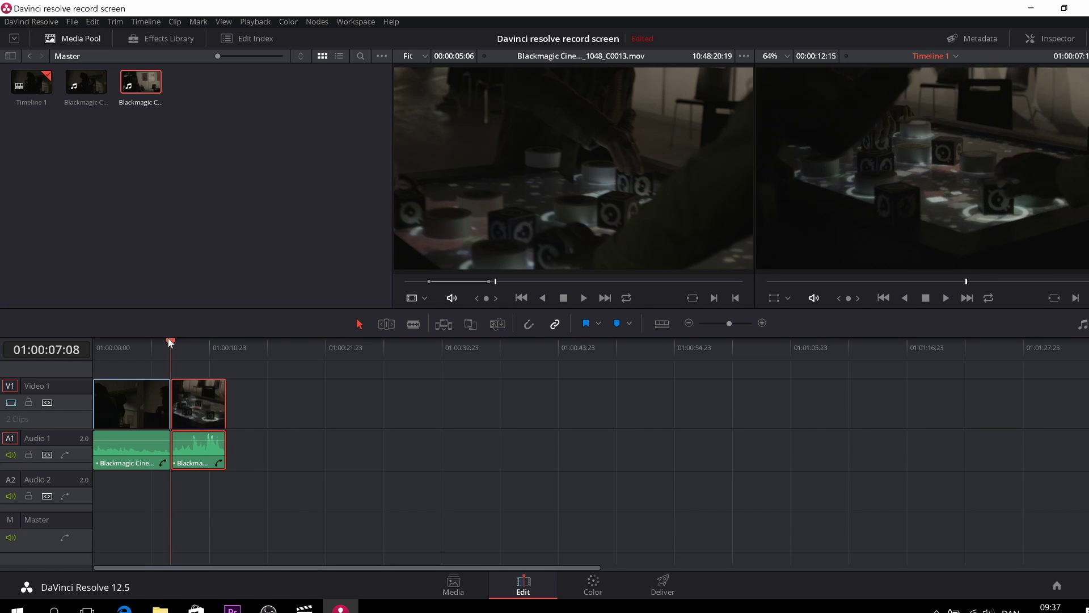
key(space)
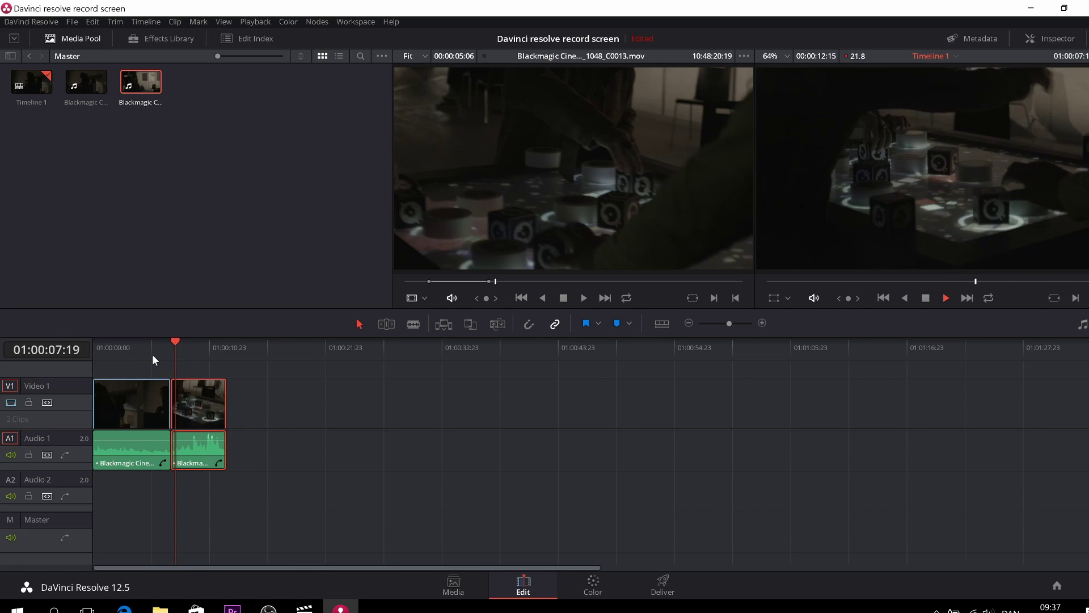
key(space)
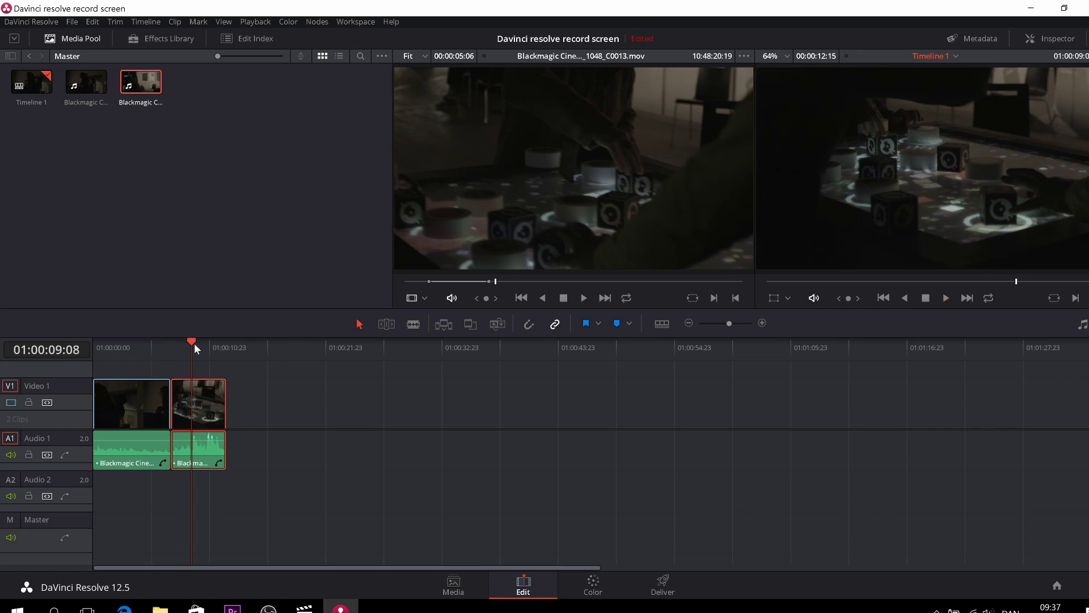
drag(194, 342, 161, 342)
key(space)
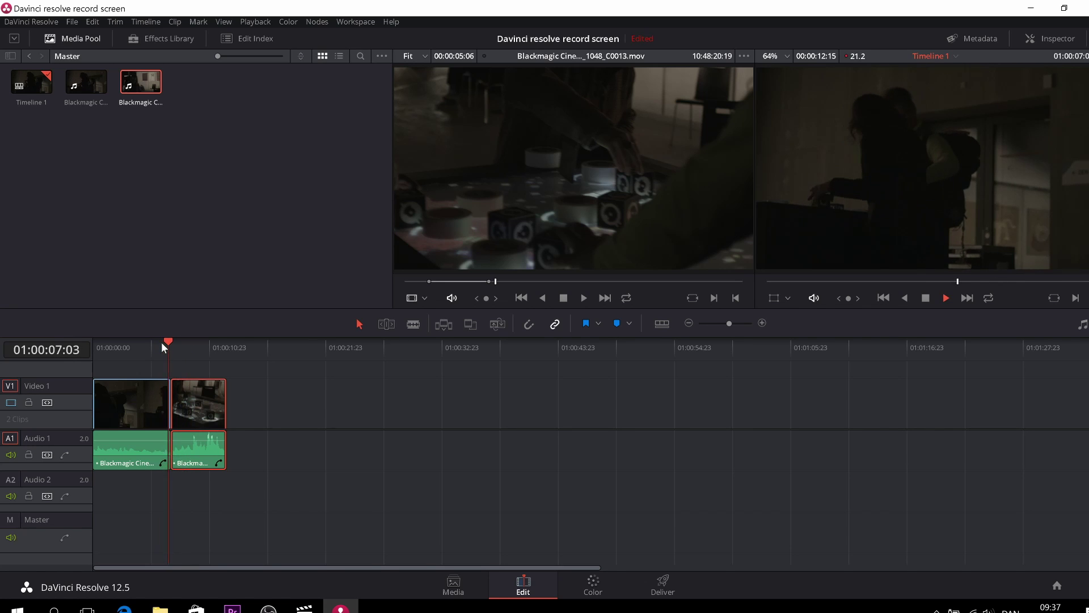
key(space)
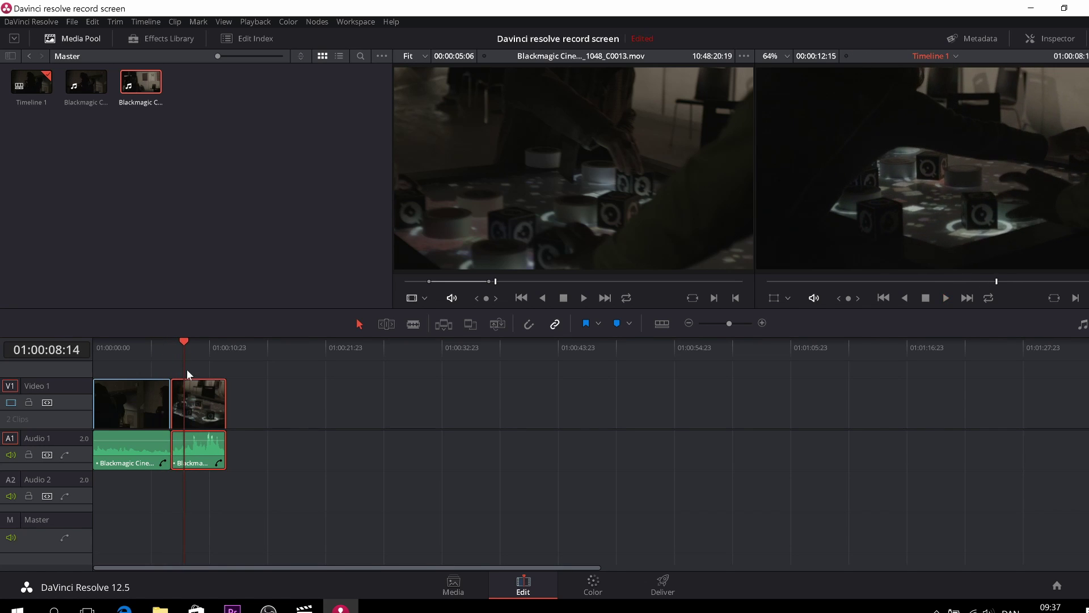